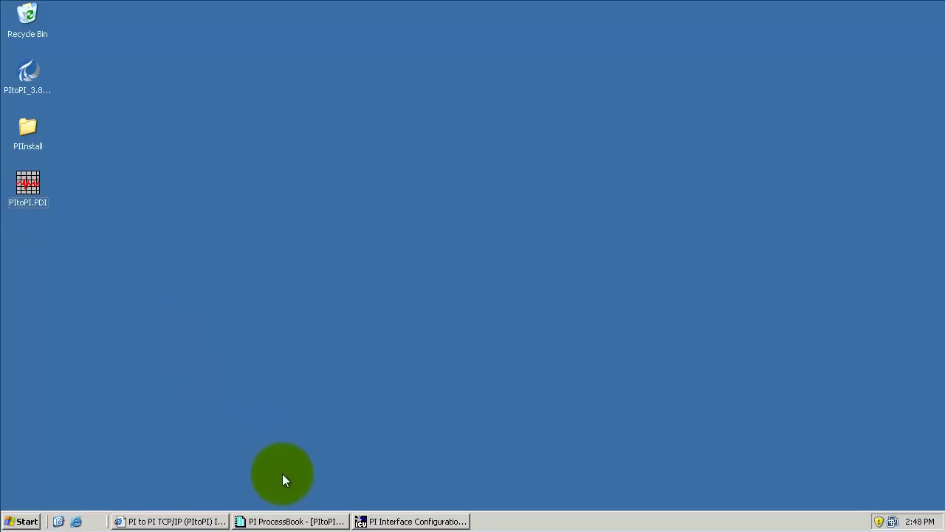
Briefly check the trend display, PItoPI interface configuration and manual download page, returning to the desktop.
left_click(279, 520)
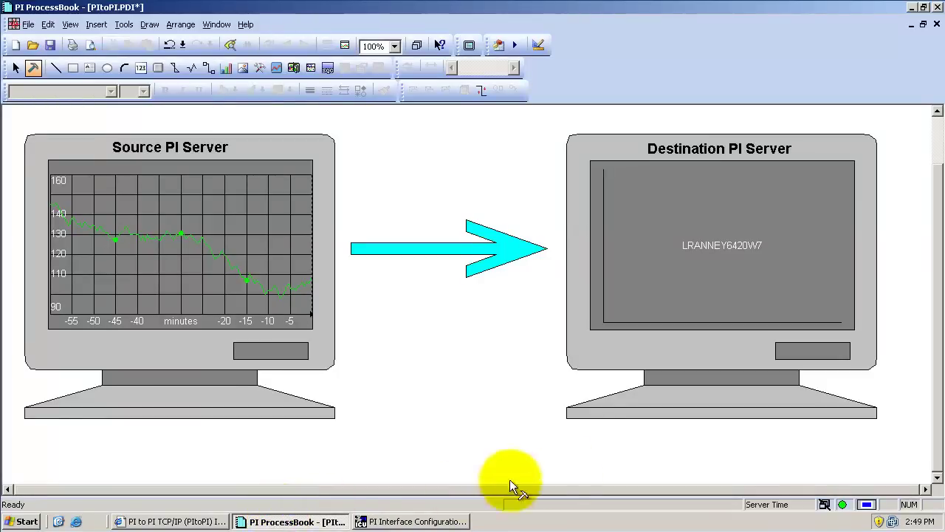
left_click(912, 7)
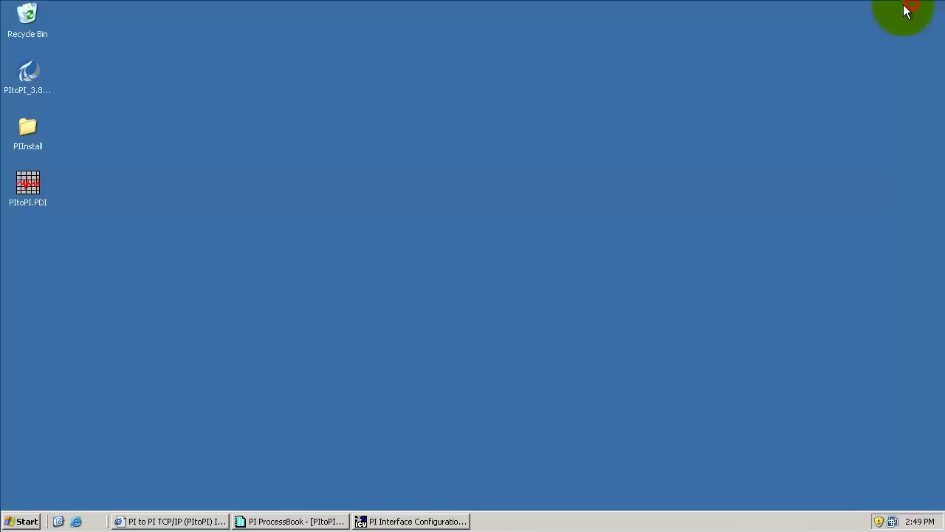
left_click(443, 521)
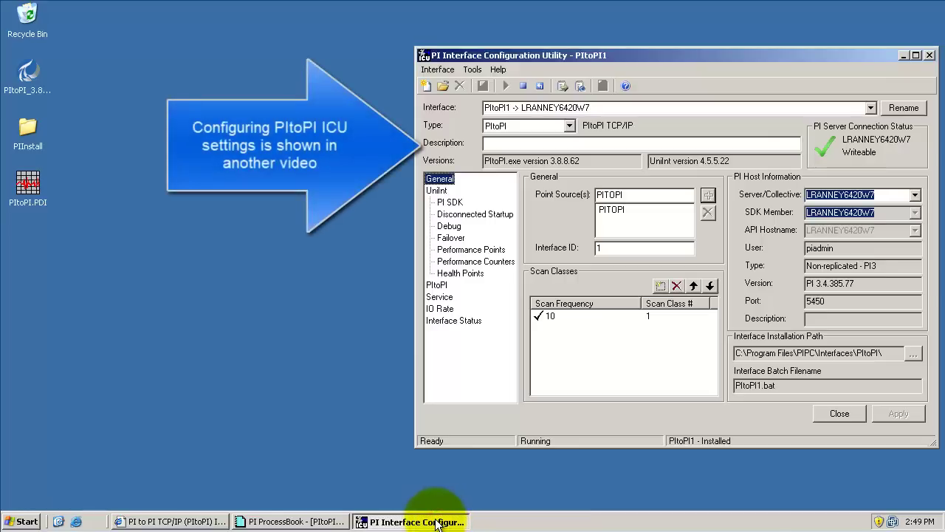
left_click(437, 521)
left_click(162, 521)
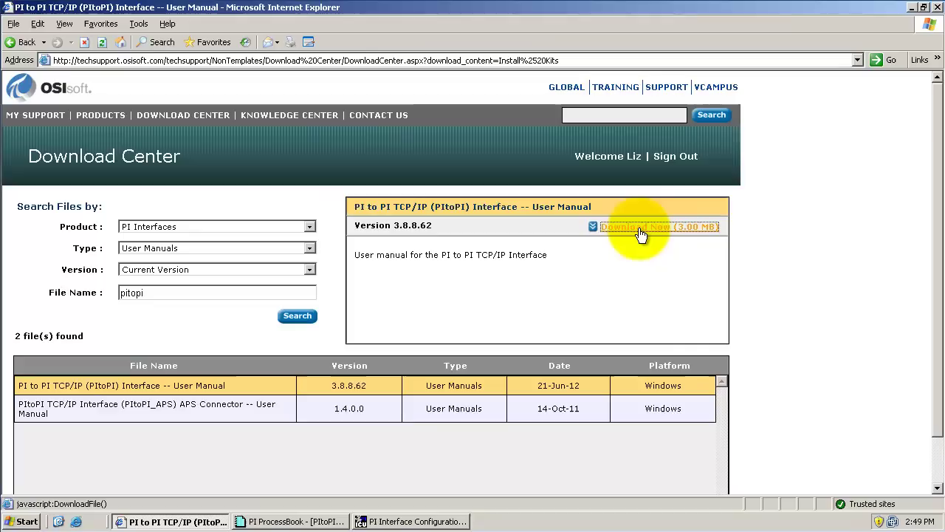
left_click(911, 9)
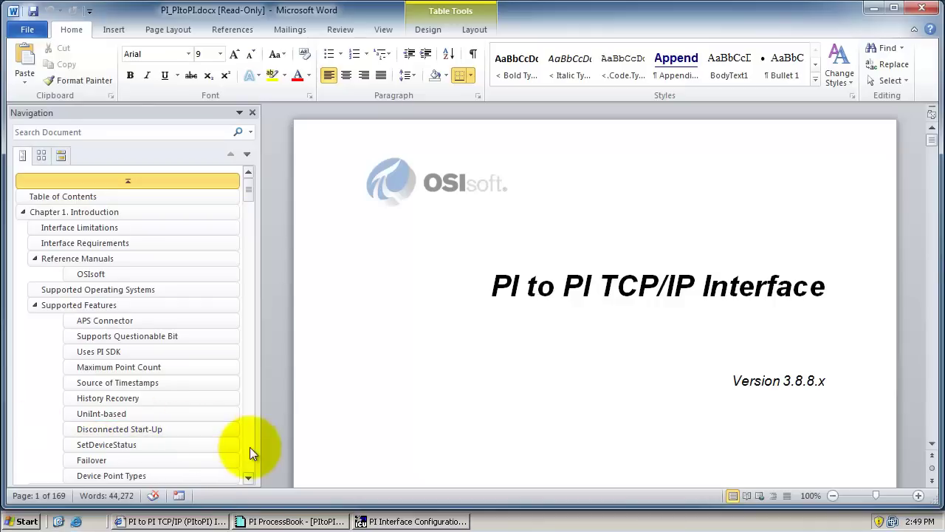
Page down the manual's outline to Chapter 7, PI Point Configuration, then minimize Word.
left_click(249, 446)
left_click(248, 447)
left_click(249, 447)
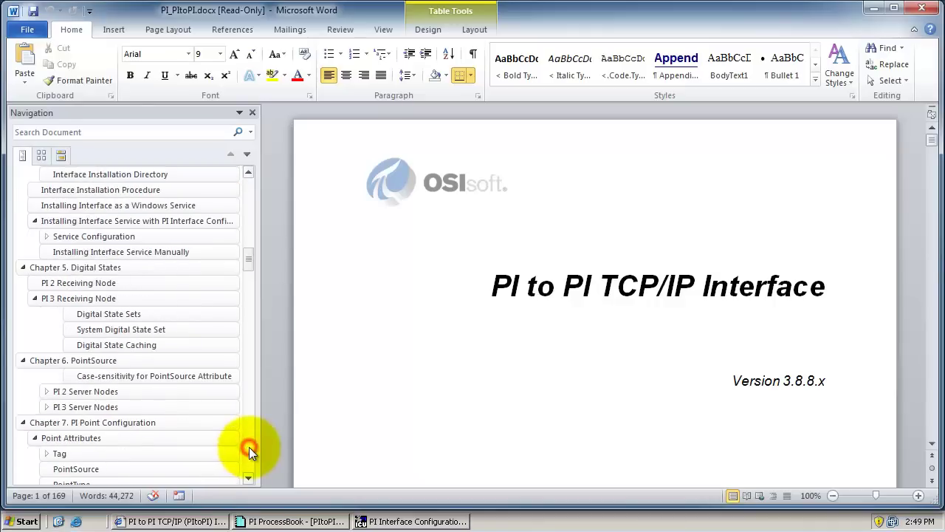
left_click(203, 424)
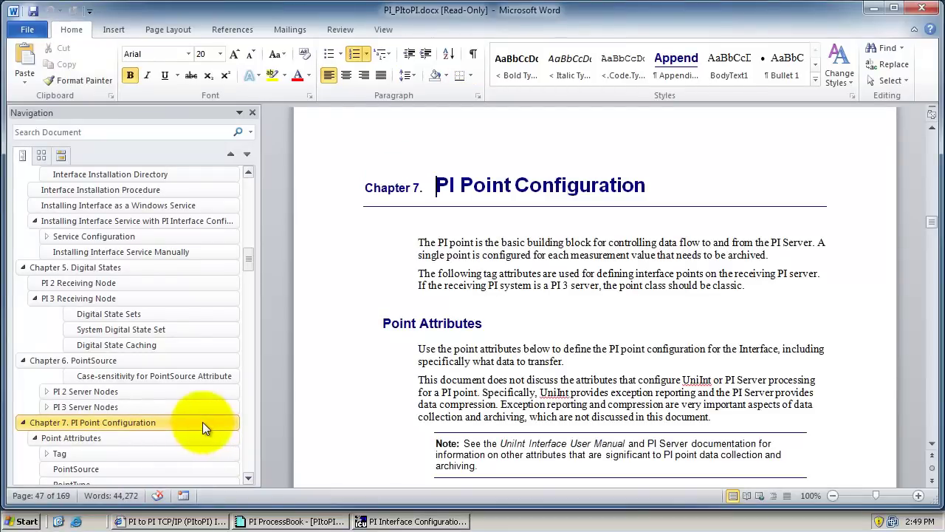
left_click(869, 10)
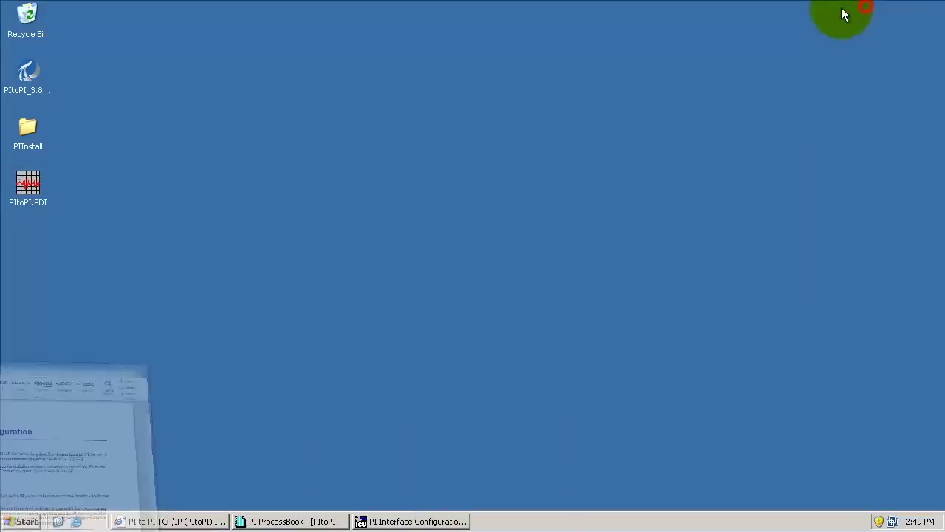
Launch PI System Management Tools and open Point Builder under Points, targeting LRANNEY6420W7.
left_click(26, 521)
left_click(33, 359)
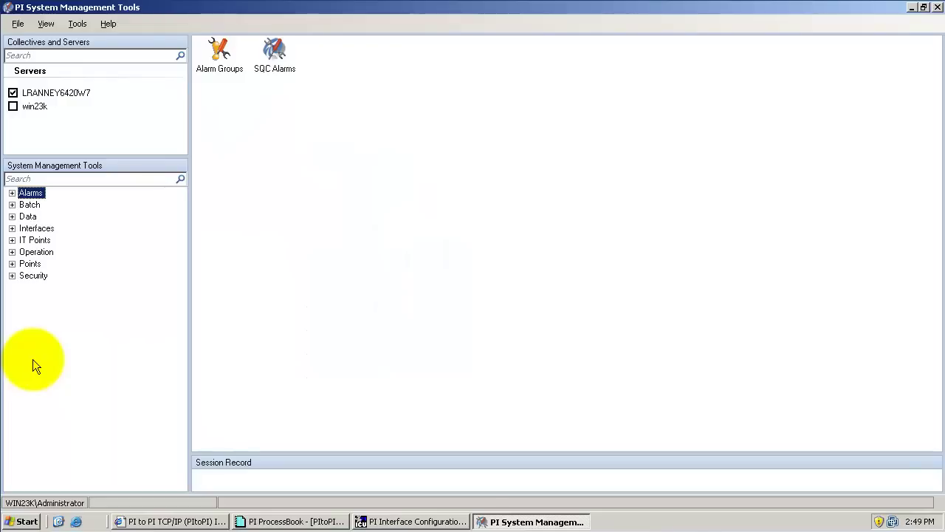
left_click(12, 266)
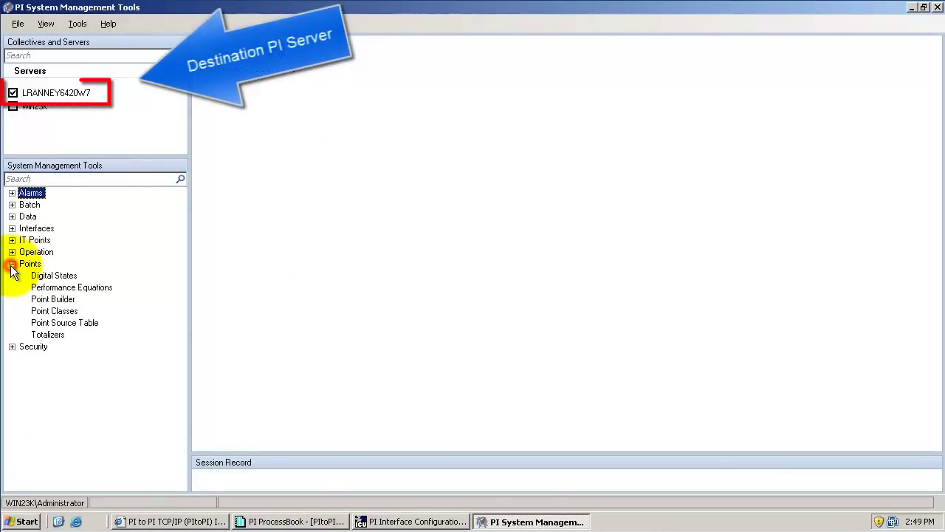
left_click(44, 301)
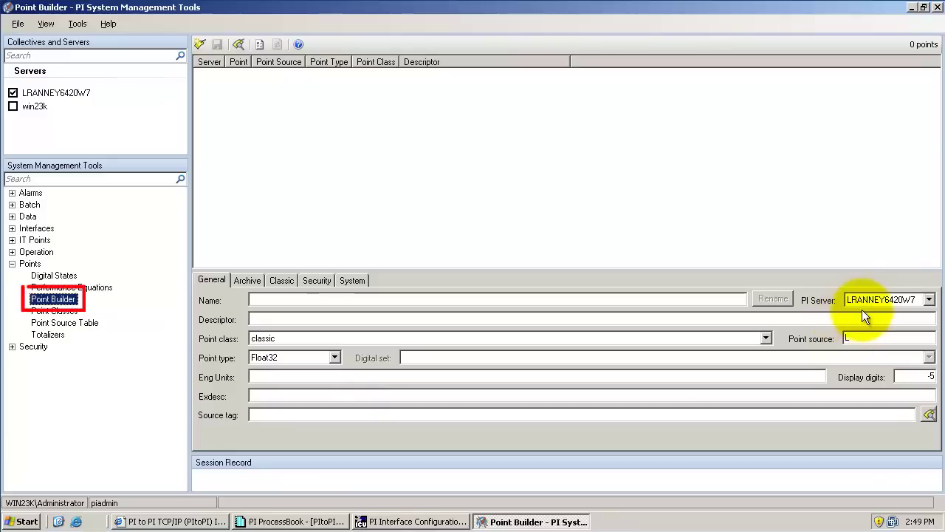
Enter PItoPI-CDT158 as the point name and PITOPI as point source, then view Archive settings.
left_click(250, 299)
type("PI")
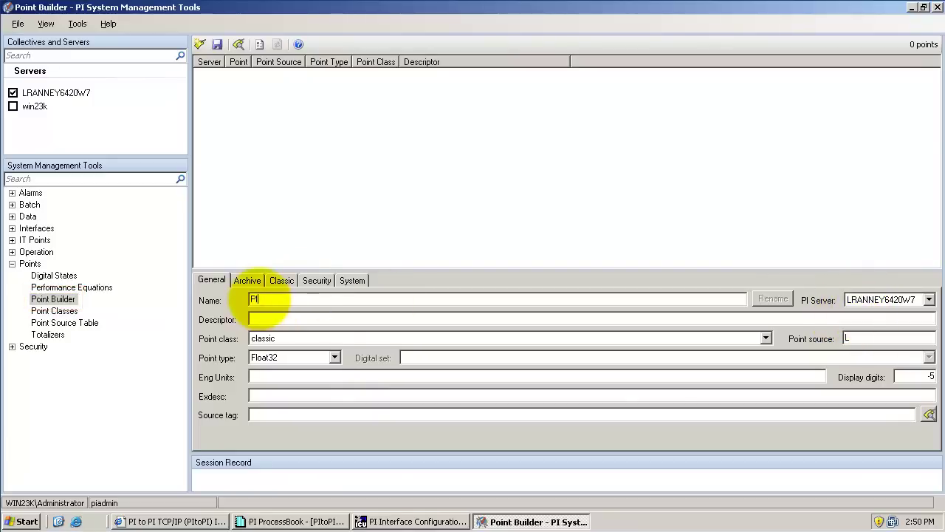
type("toPI-CDT158")
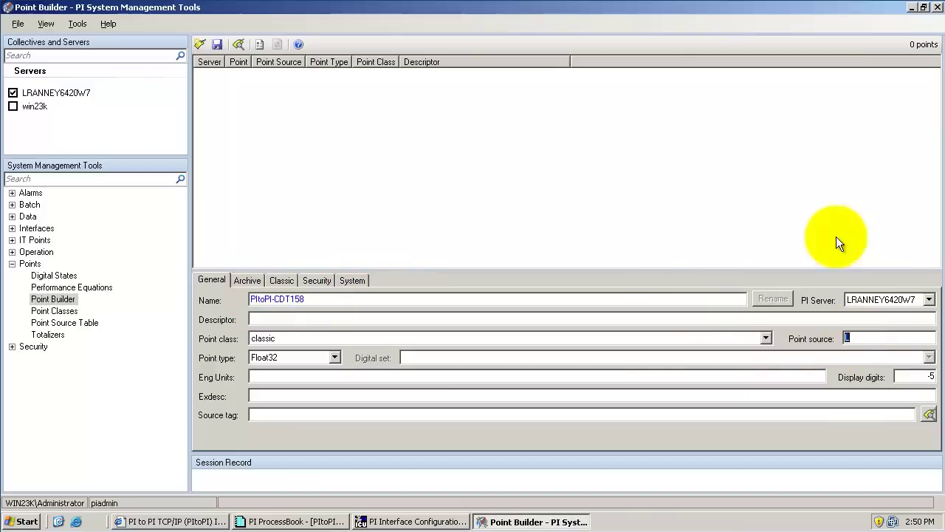
type("PITOPI")
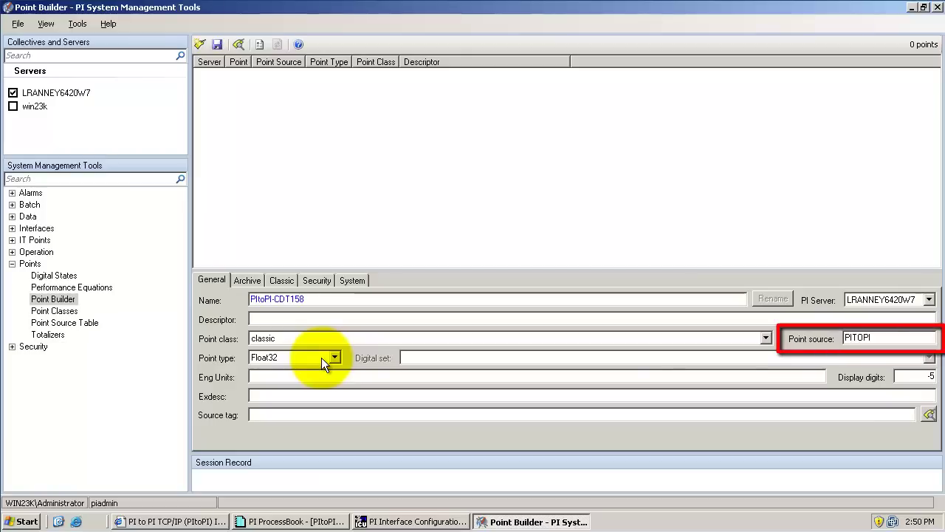
left_click(250, 280)
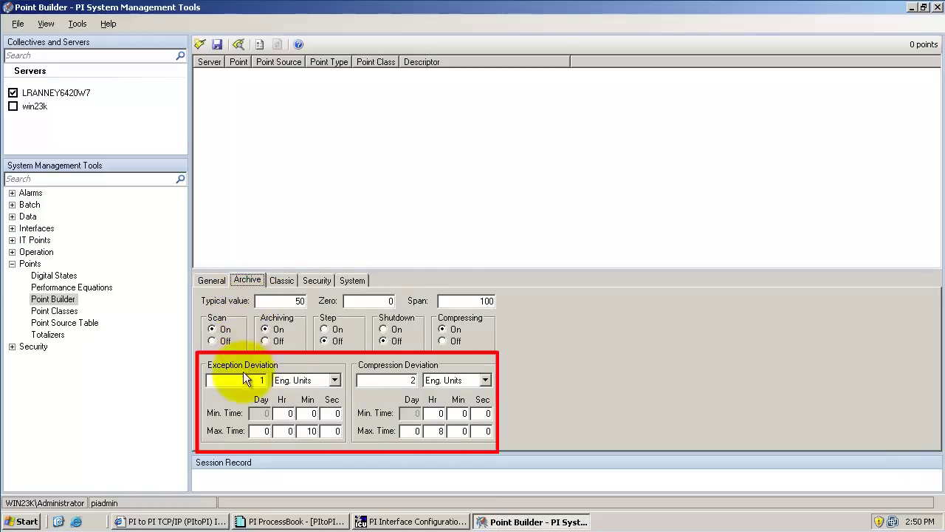
On the Classic tab, set Location1 to 1 and edit Location4, comparing with the interface configuration.
left_click(281, 279)
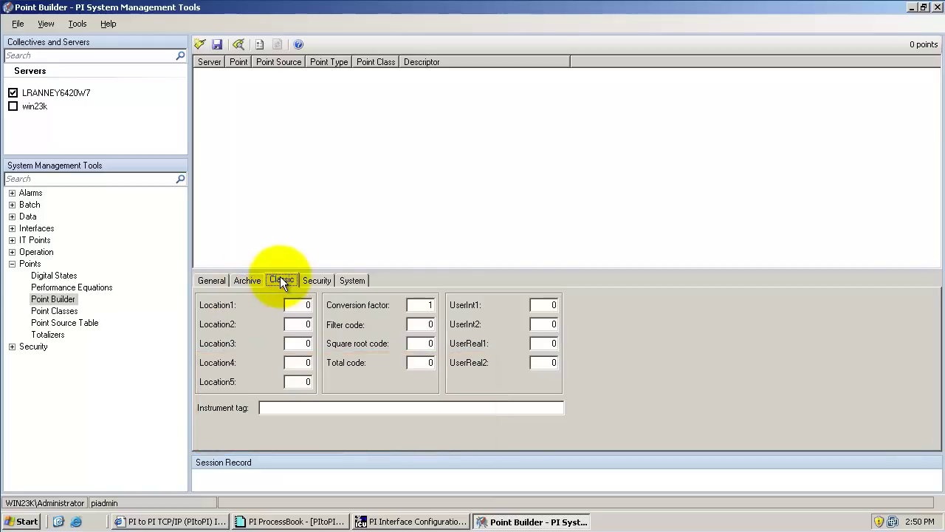
left_click(376, 522)
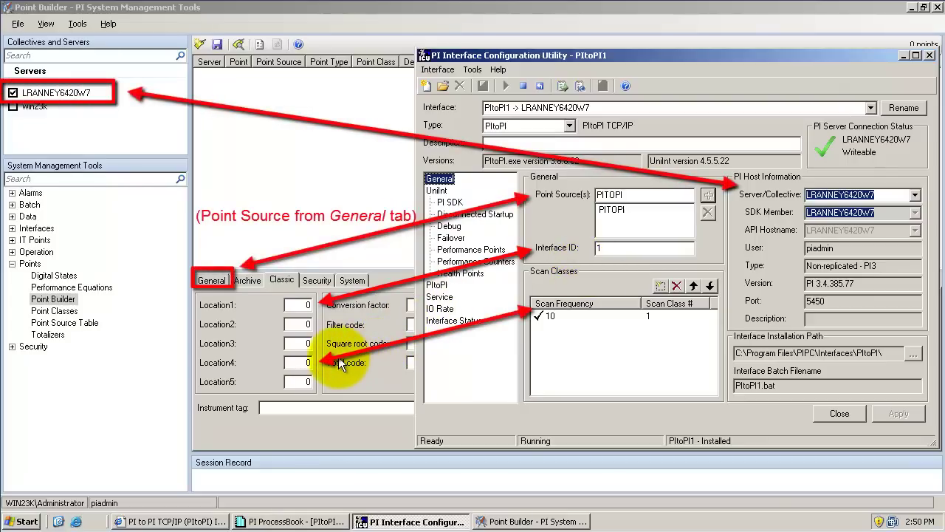
left_click(299, 304)
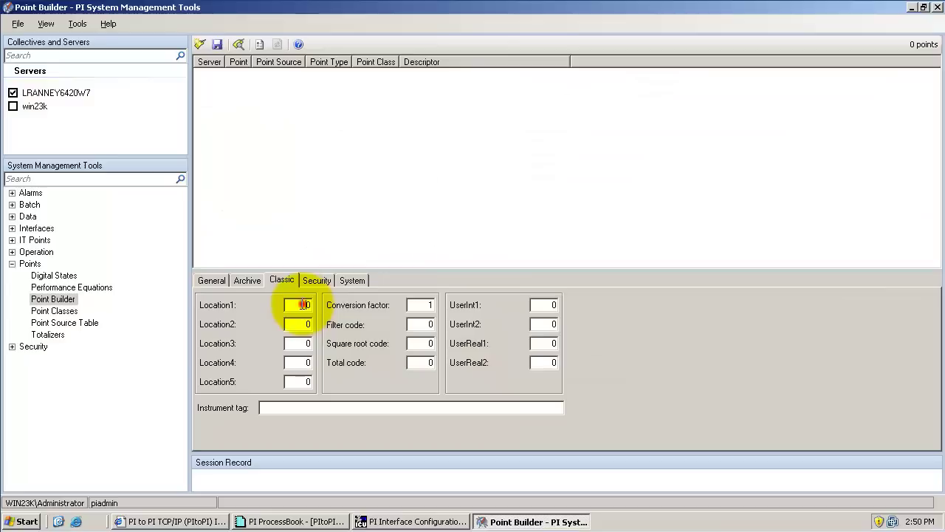
double_click(303, 304)
type("1")
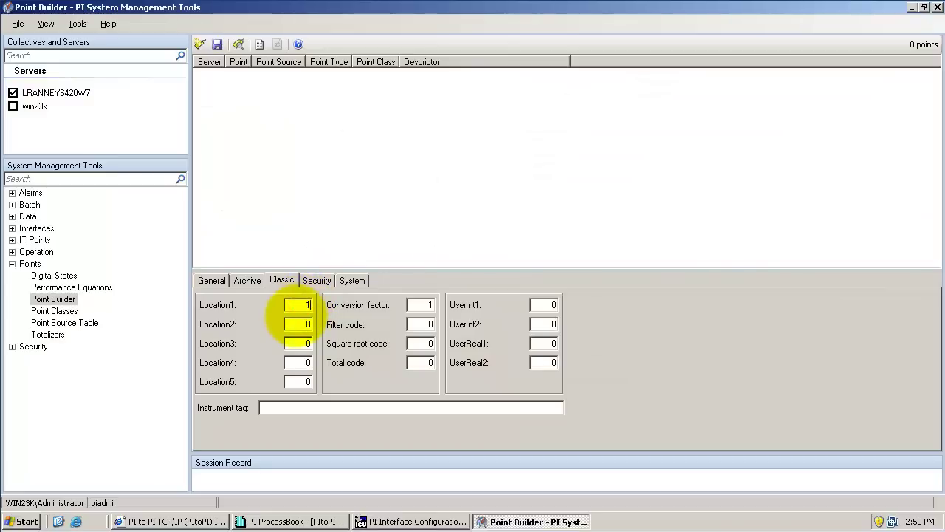
double_click(299, 362)
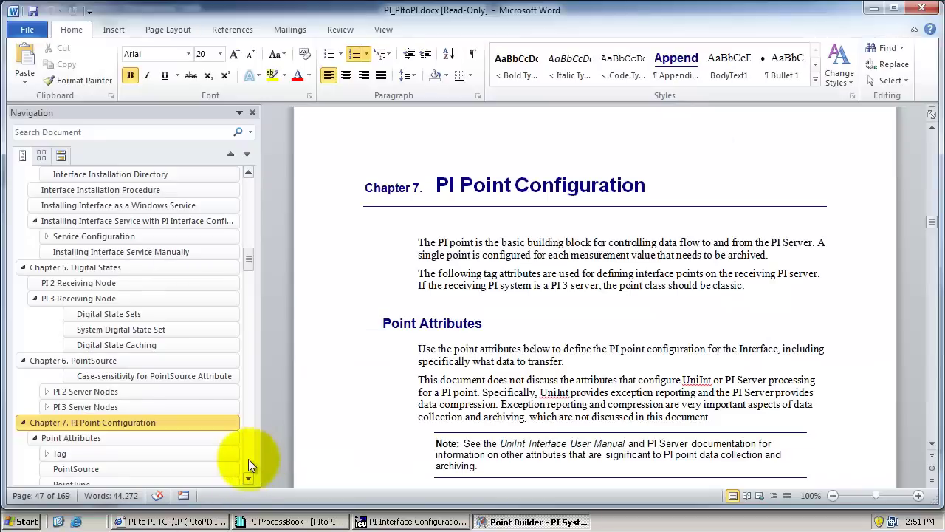
Read the manual's Location1, Location2 and Location3 descriptions, then minimize Word.
left_click(248, 467)
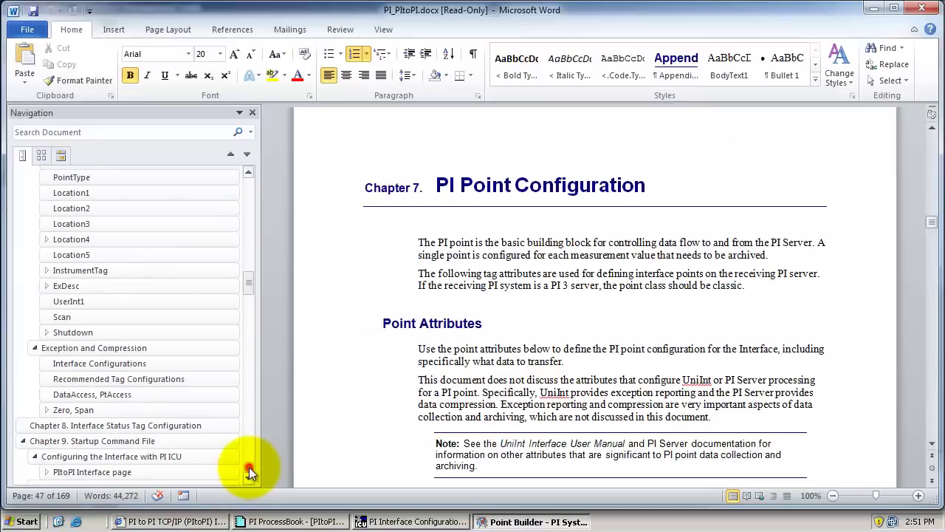
left_click(101, 193)
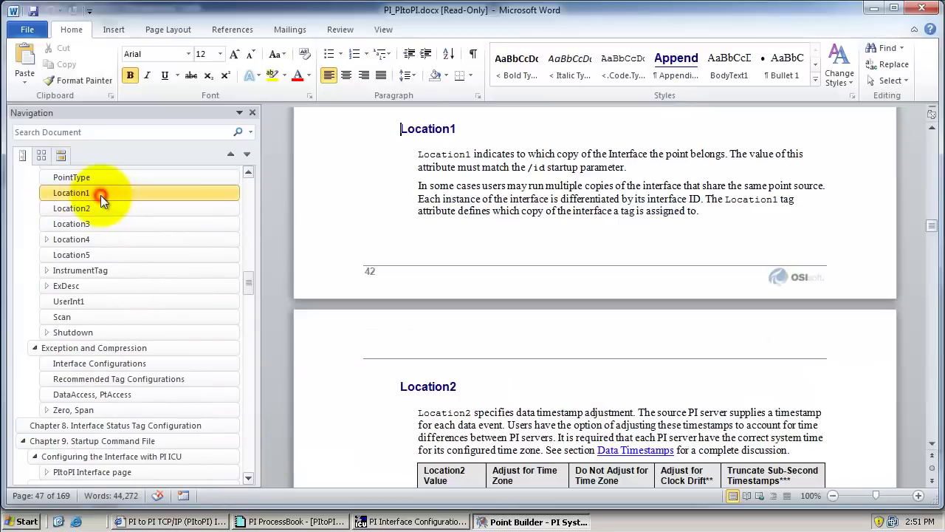
left_click(932, 445)
left_click_drag(932, 444, 932, 445)
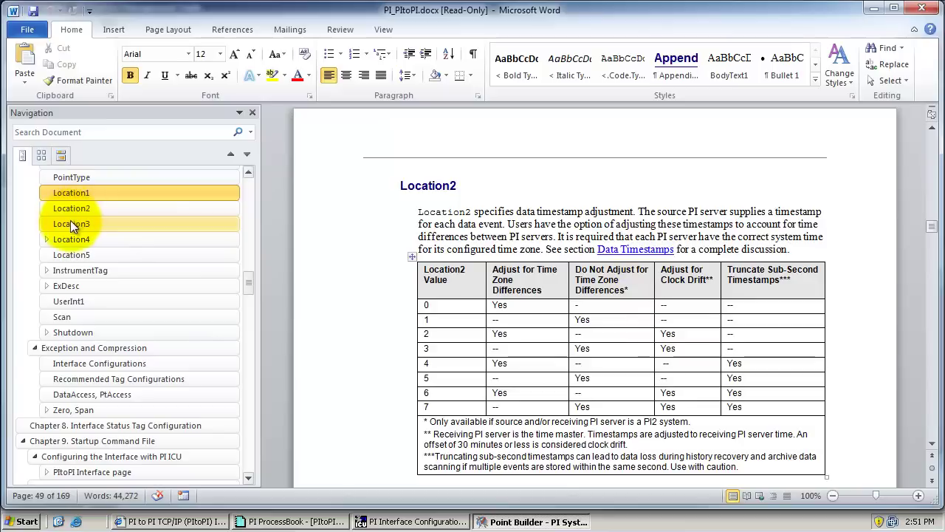
left_click(69, 223)
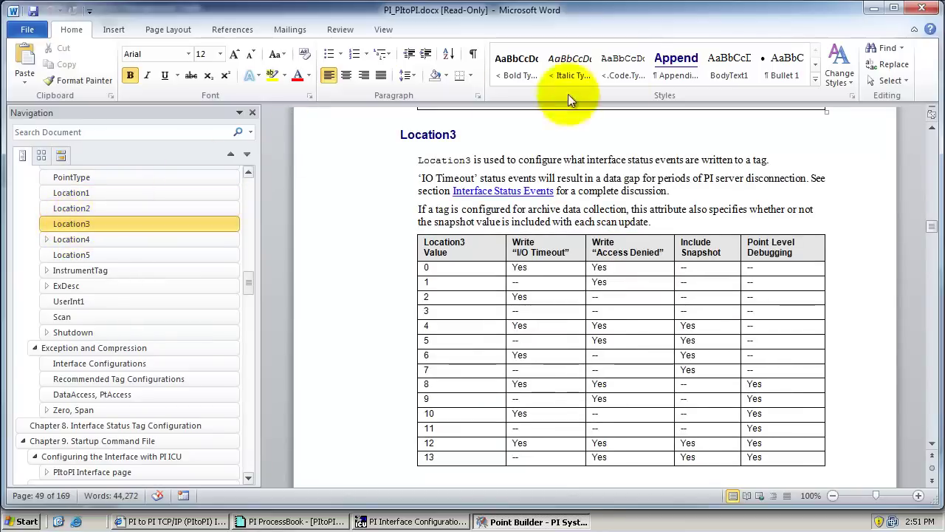
left_click(873, 8)
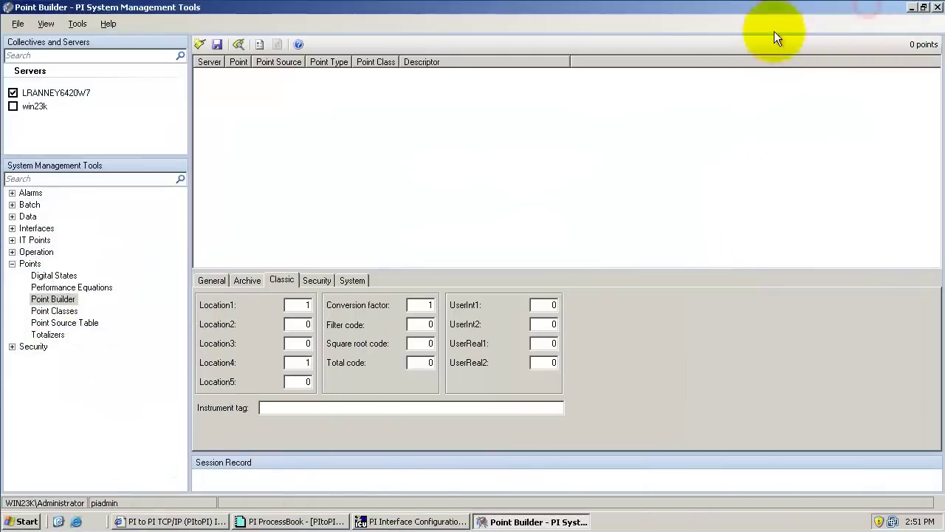
Enter CDT158 as the point's Instrument tag, then view the General tab.
left_click(264, 406)
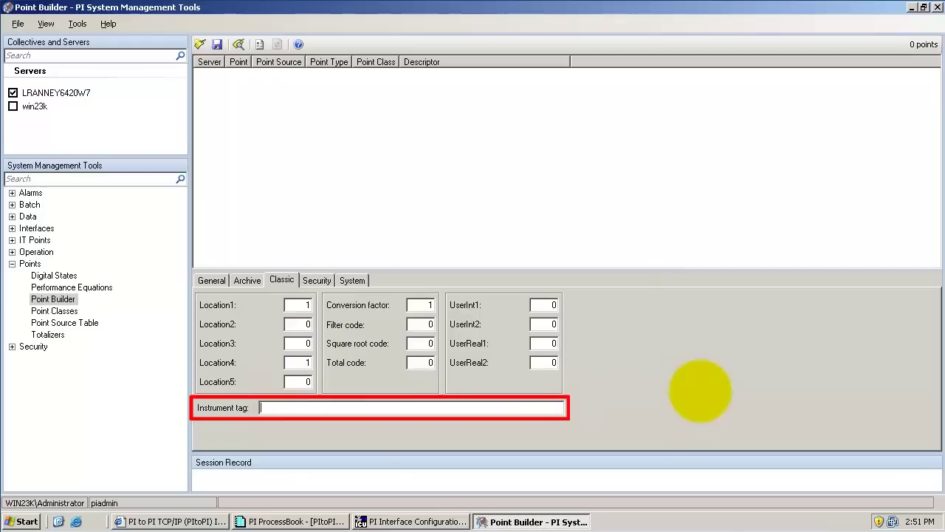
type("CDT158")
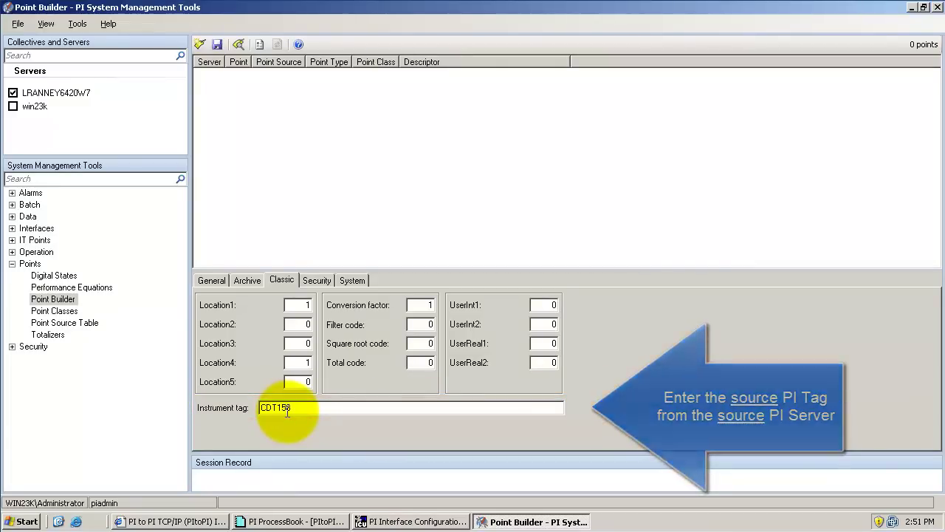
left_click(212, 282)
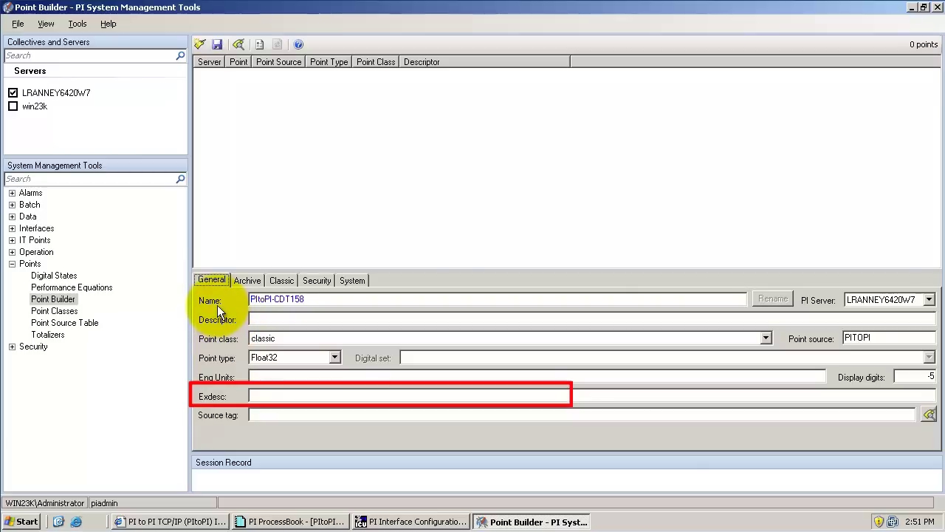
left_click(283, 281)
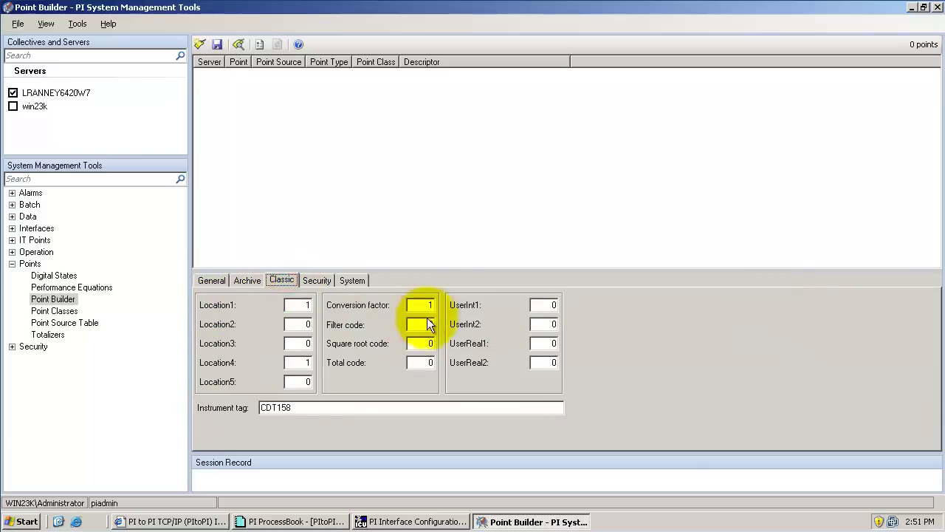
left_click(317, 281)
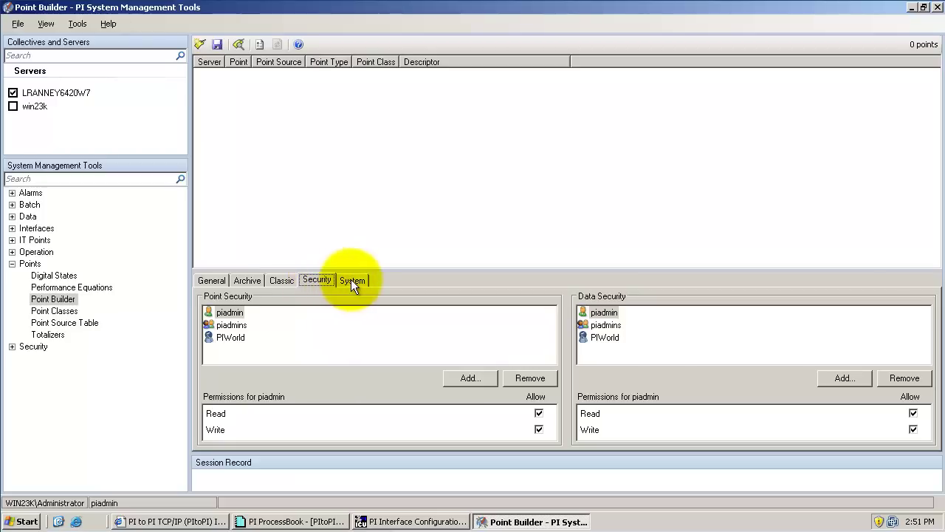
left_click(212, 281)
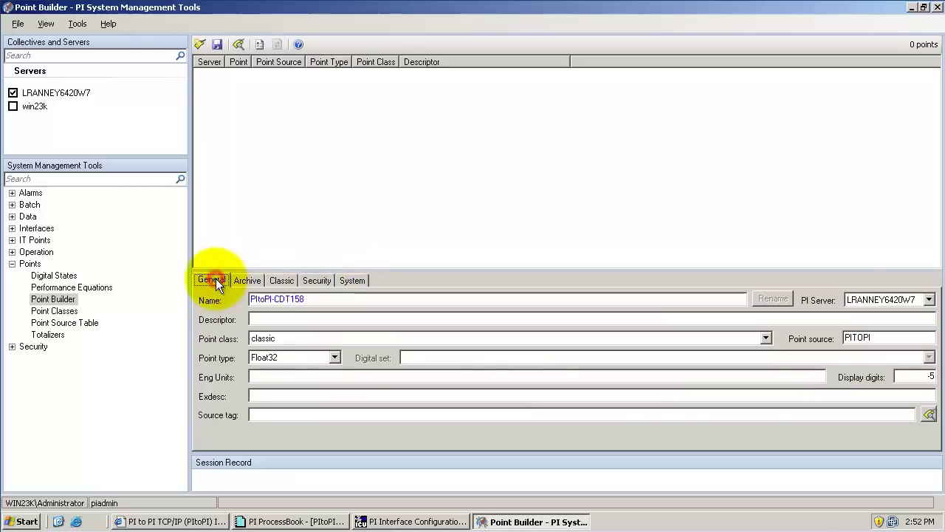
left_click(216, 46)
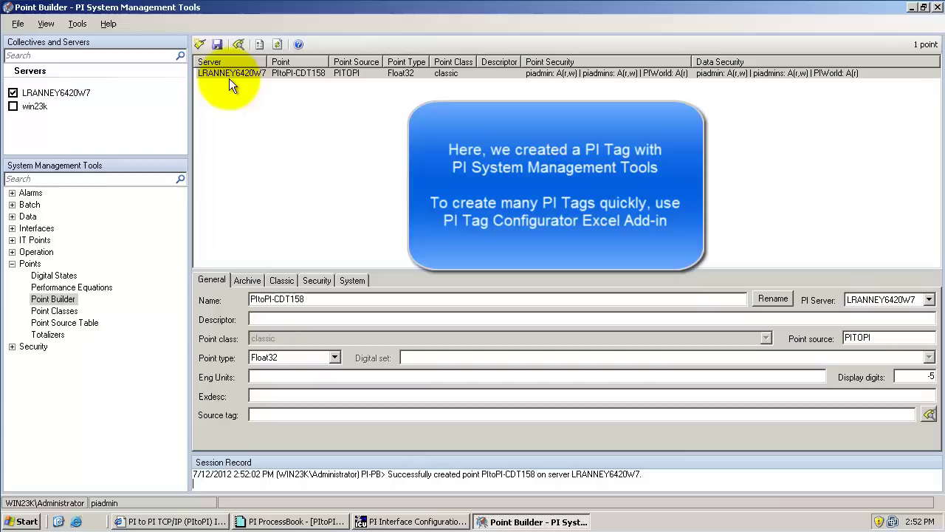
left_click(912, 8)
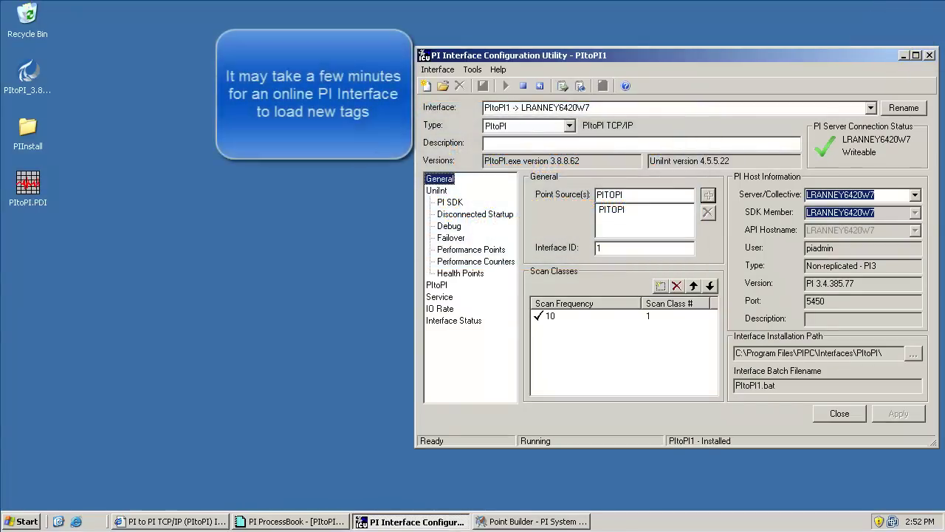
Bring PItoPI.PDI forward to watch the Destination PI Server trend receive a first value near 110.
left_click(276, 522)
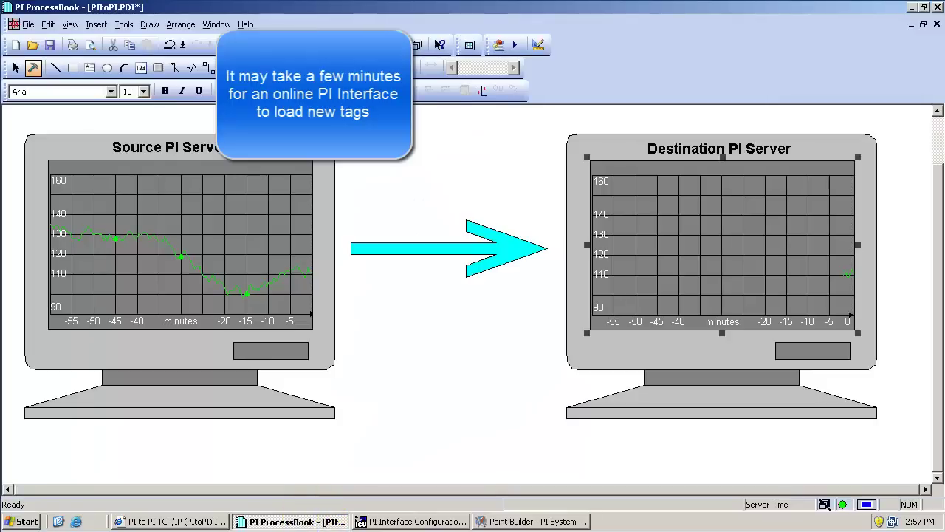